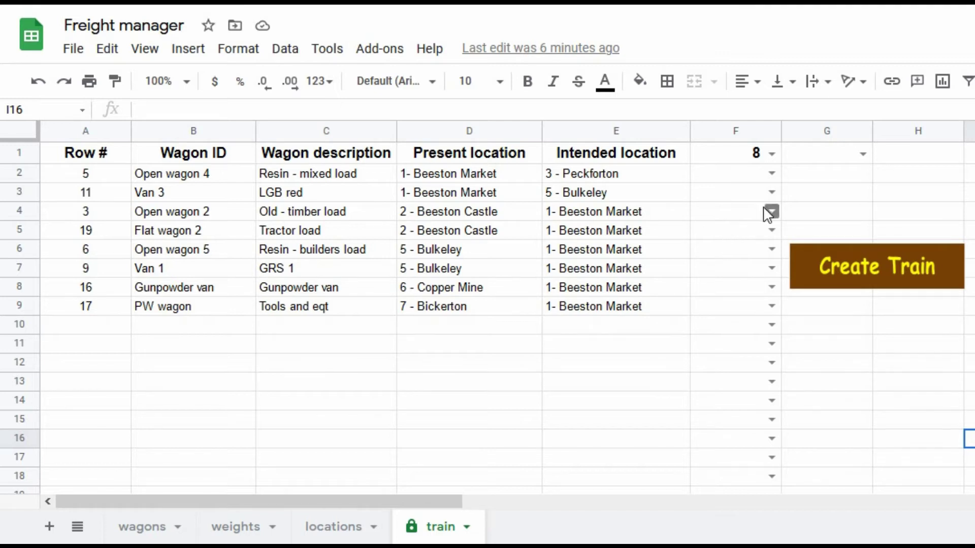
Set the F1 wagon count to 10 and run Create Train to build a random 10-wagon train
{"action": "left_click", "coordinate": [771, 153]}
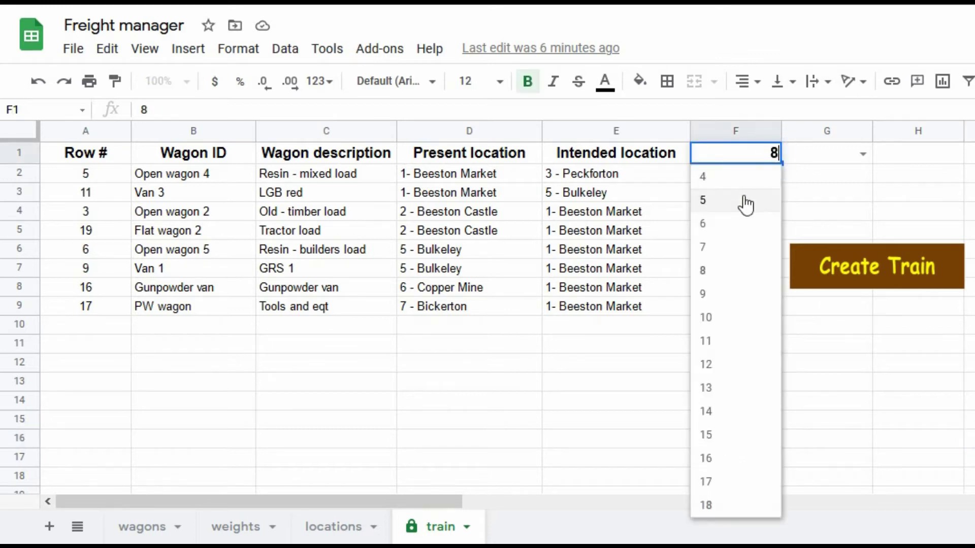
{"action": "left_click", "coordinate": [717, 325]}
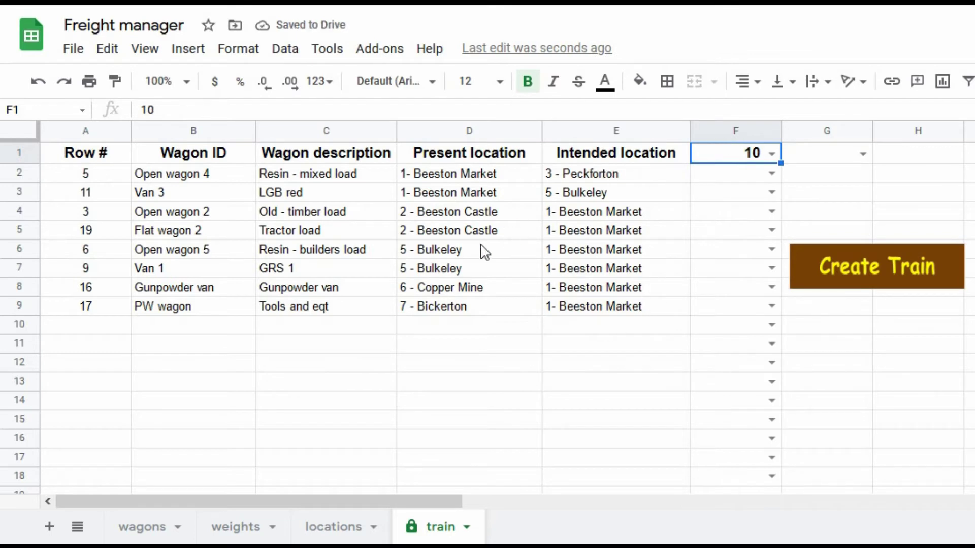
{"action": "left_click", "coordinate": [872, 276]}
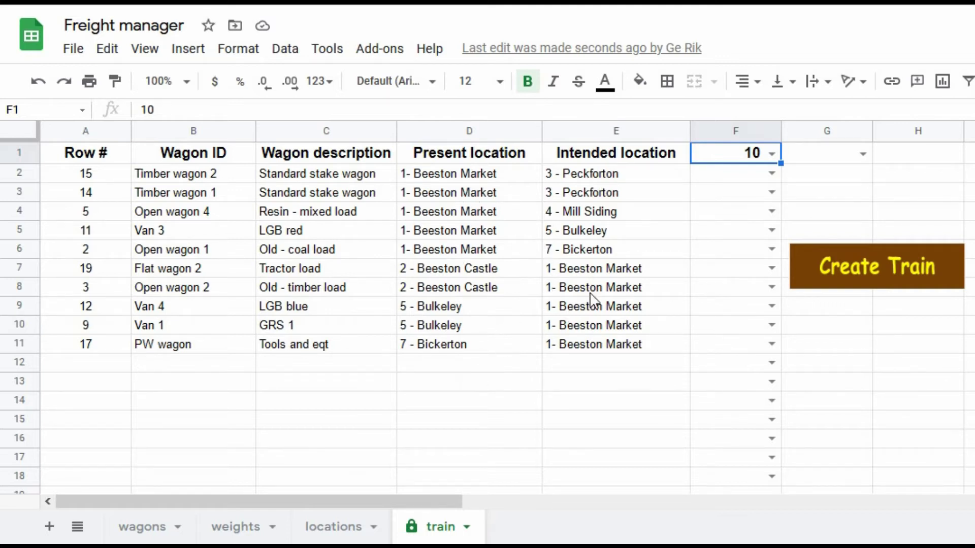
Apply Move_wagon to Timber wagon 2 and Timber wagon 1, moving both to 3 - Peckforton
{"action": "left_click", "coordinate": [771, 174]}
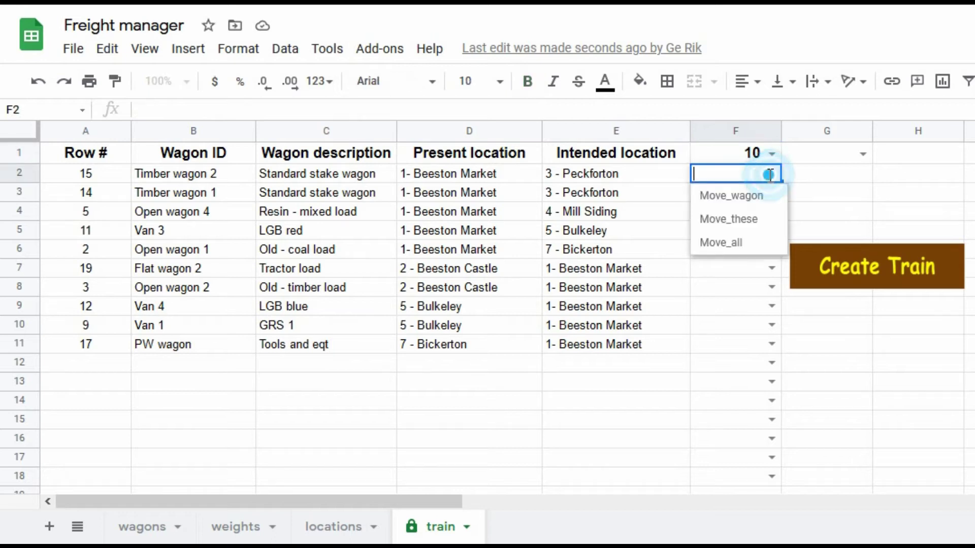
{"action": "left_click", "coordinate": [751, 197]}
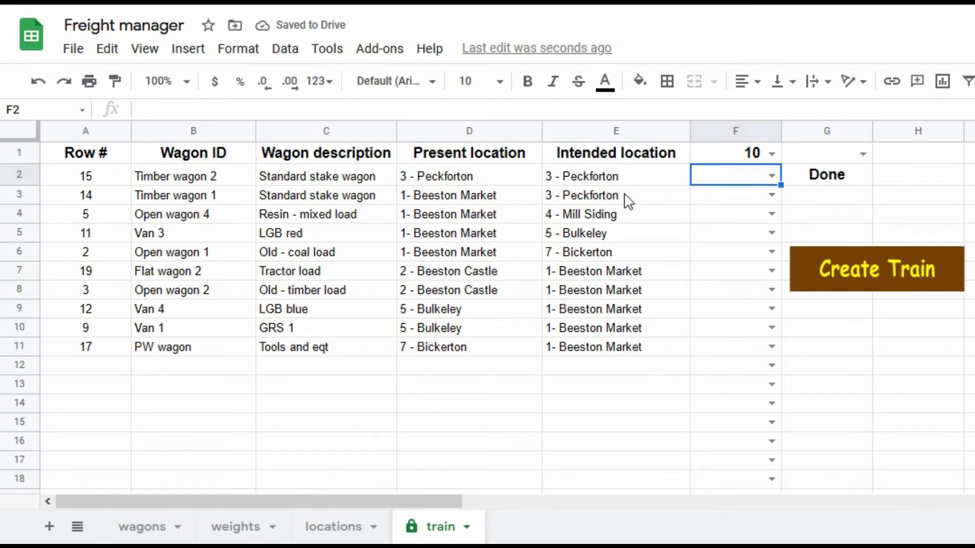
{"action": "left_click", "coordinate": [770, 196]}
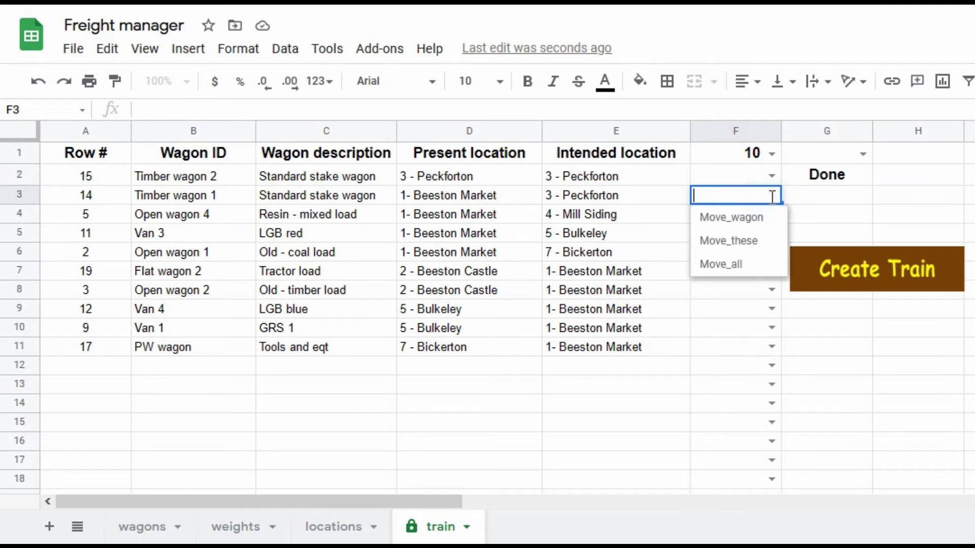
{"action": "left_click", "coordinate": [748, 219]}
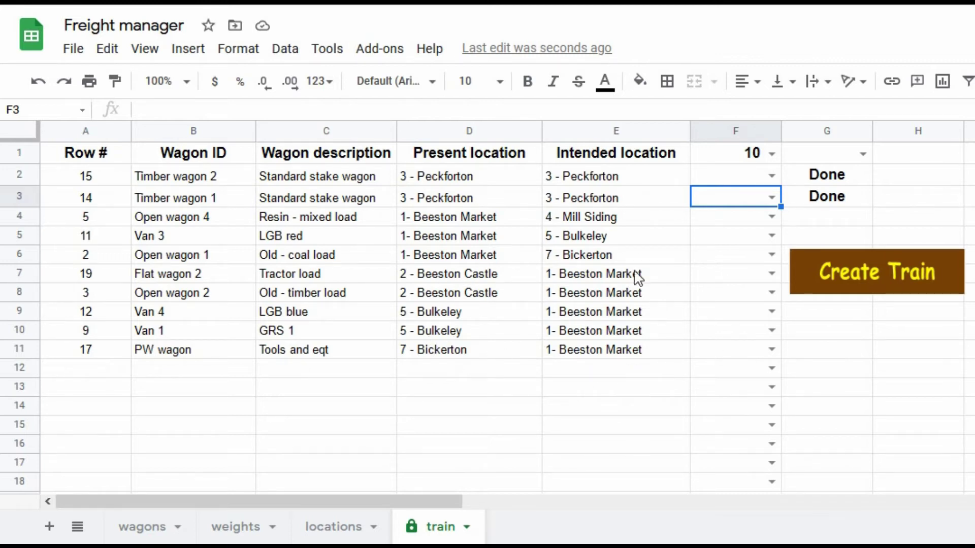
Move Flat wagon 2 and the wagons below with Move_these, then move every wagon with Move_all
{"action": "left_click", "coordinate": [772, 275]}
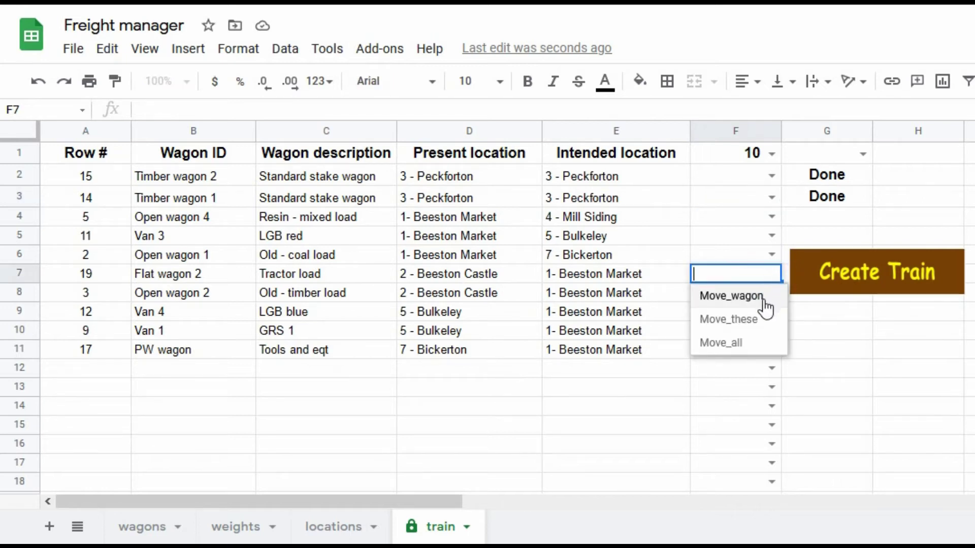
{"action": "left_click", "coordinate": [753, 319]}
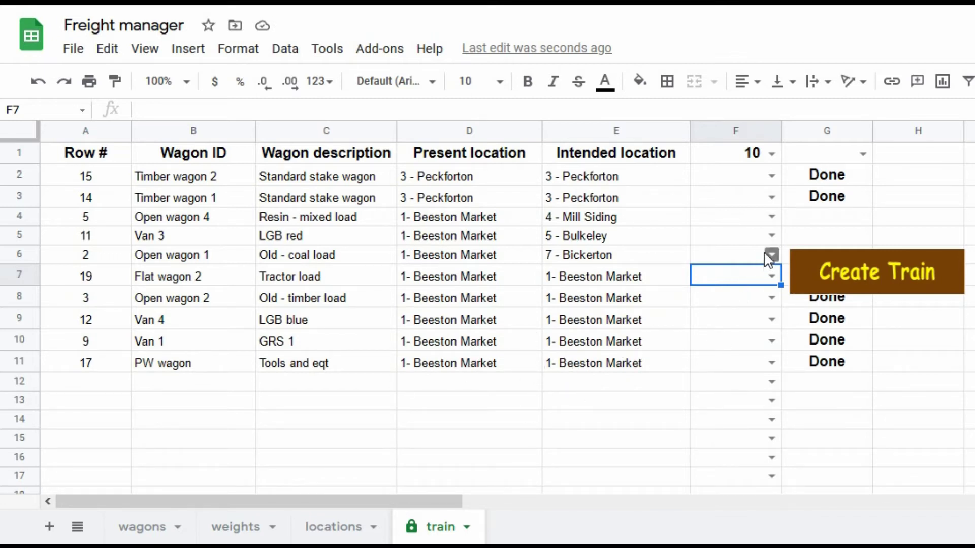
{"action": "left_click", "coordinate": [773, 176]}
{"action": "left_click", "coordinate": [733, 246]}
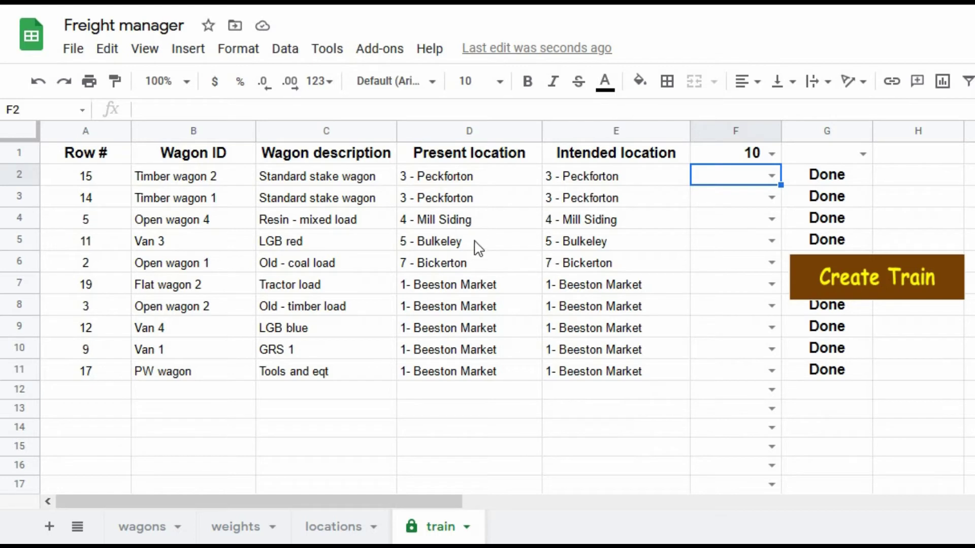
Show the wagons sheet and scroll through each wagon's description, type and current location
{"action": "left_click", "coordinate": [142, 528]}
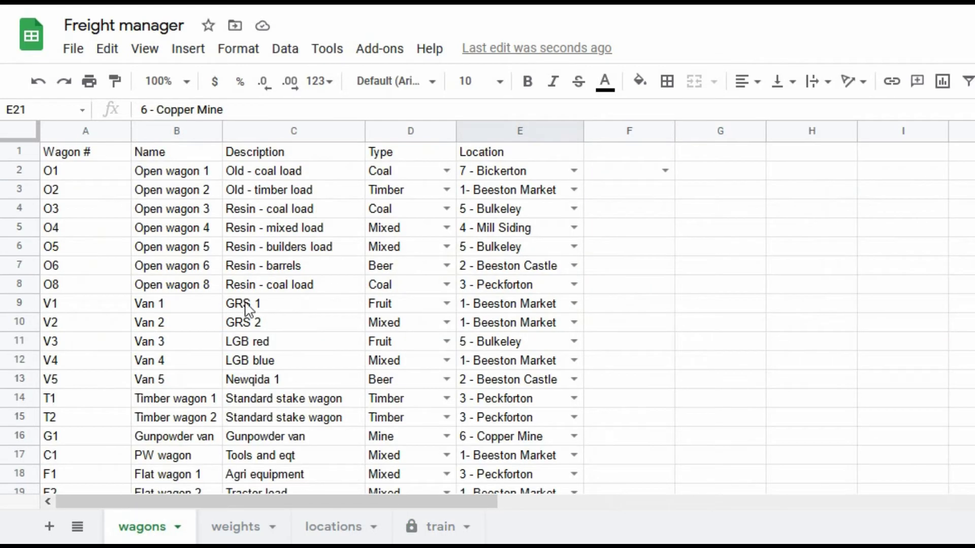
{"action": "scroll", "coordinate": [242, 341], "scroll_direction": "down", "scroll_amount": 2}
{"action": "scroll", "coordinate": [242, 342], "scroll_direction": "up", "scroll_amount": 2}
{"action": "scroll", "coordinate": [82, 294], "scroll_direction": "down", "scroll_amount": 3}
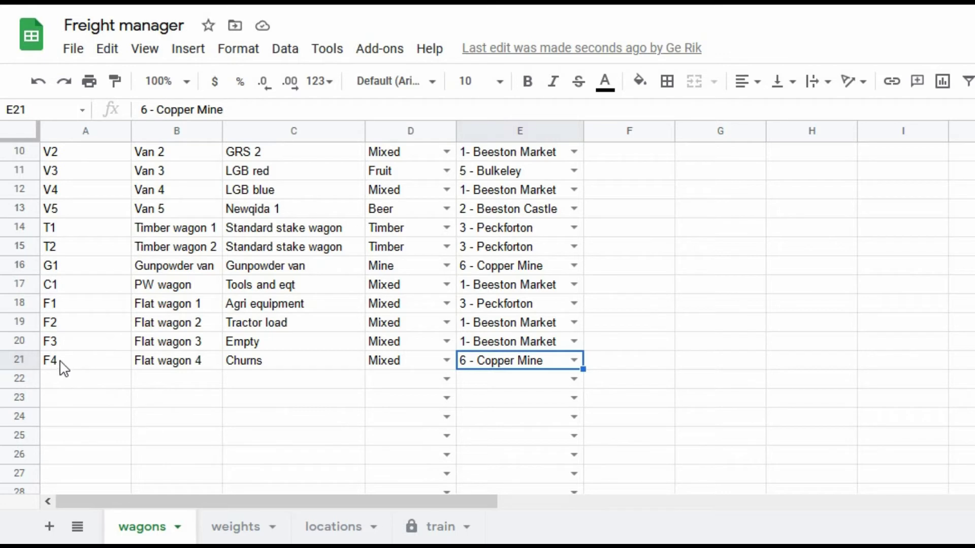
{"action": "scroll", "coordinate": [104, 375], "scroll_direction": "up", "scroll_amount": 3}
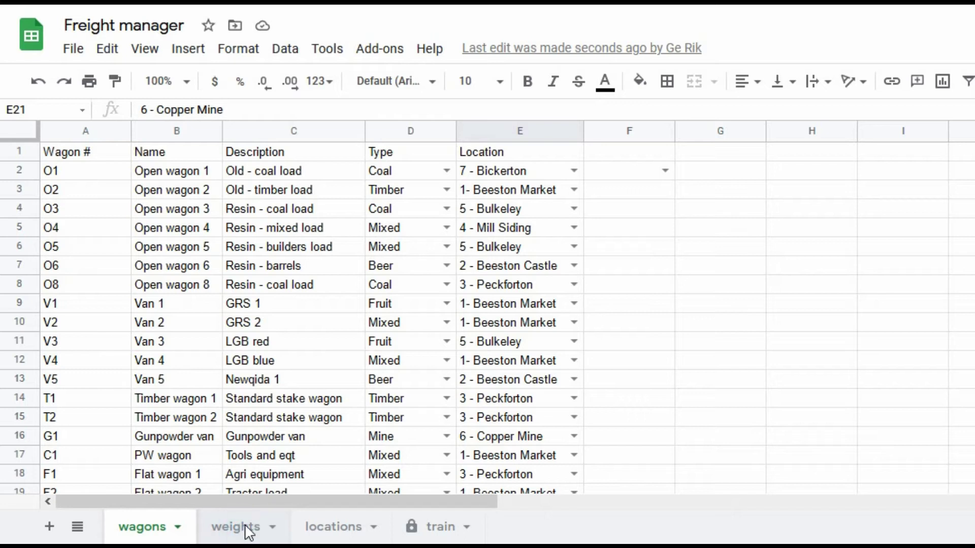
Show the weights sheet, a grid of freight types such as Beer, Coal and Timber by location
{"action": "left_click", "coordinate": [251, 531]}
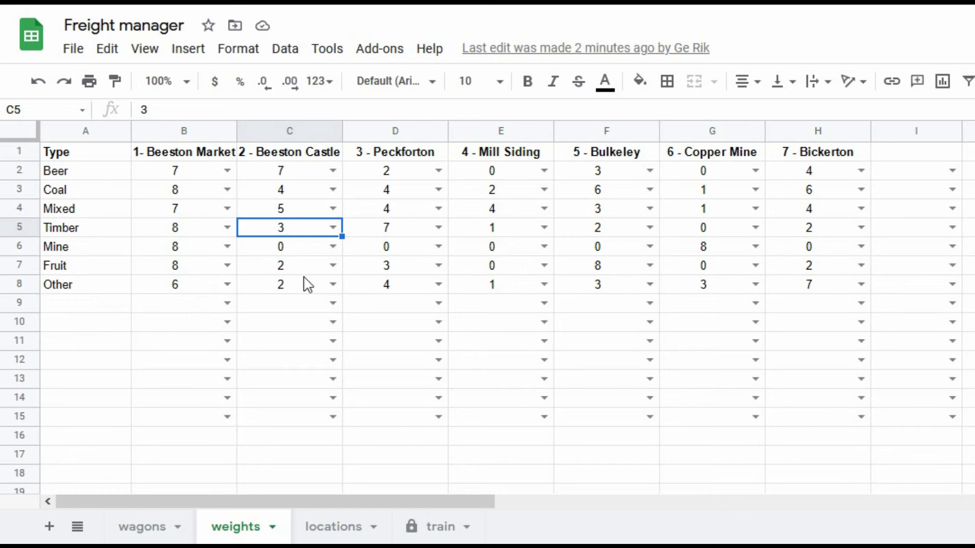
Show the locations sheet and scroll through locations 0 - Out of service to 7 - Bickerton
{"action": "left_click", "coordinate": [329, 527]}
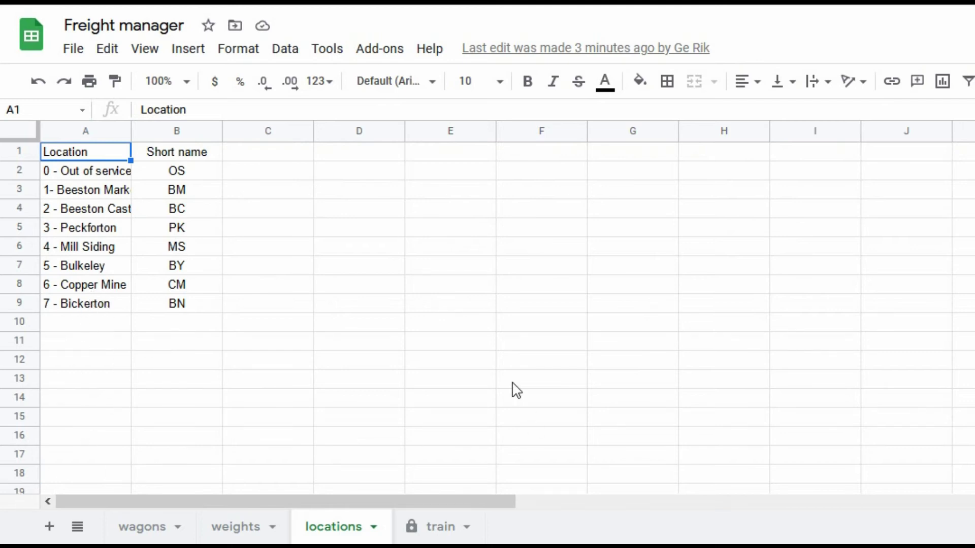
{"action": "scroll", "coordinate": [171, 386], "scroll_direction": "down", "scroll_amount": 20}
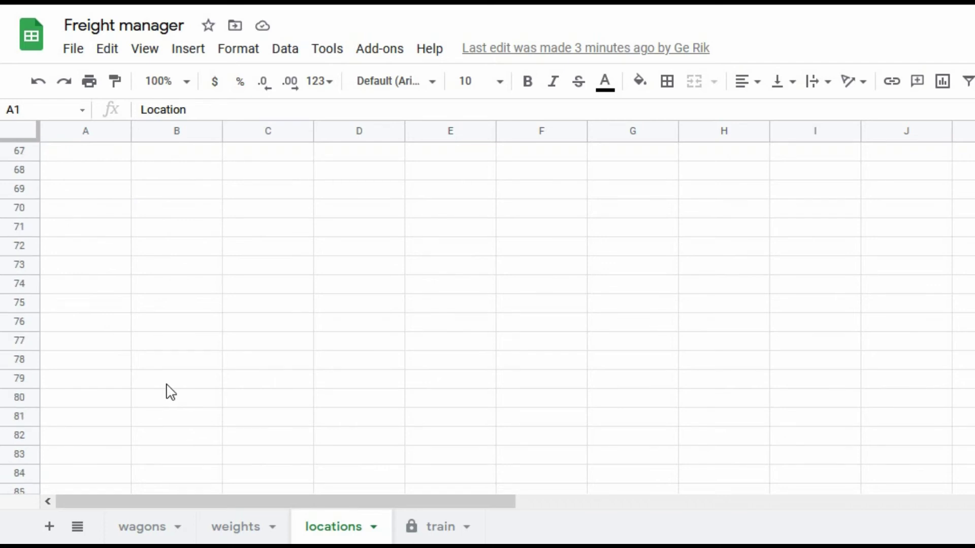
{"action": "scroll", "coordinate": [163, 386], "scroll_direction": "down", "scroll_amount": 16}
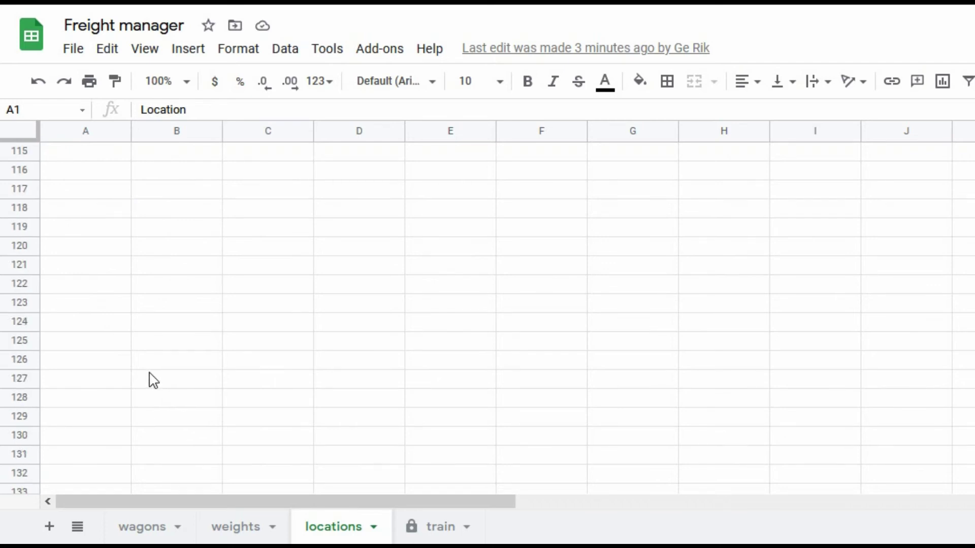
{"action": "scroll", "coordinate": [152, 379], "scroll_direction": "up", "scroll_amount": 20}
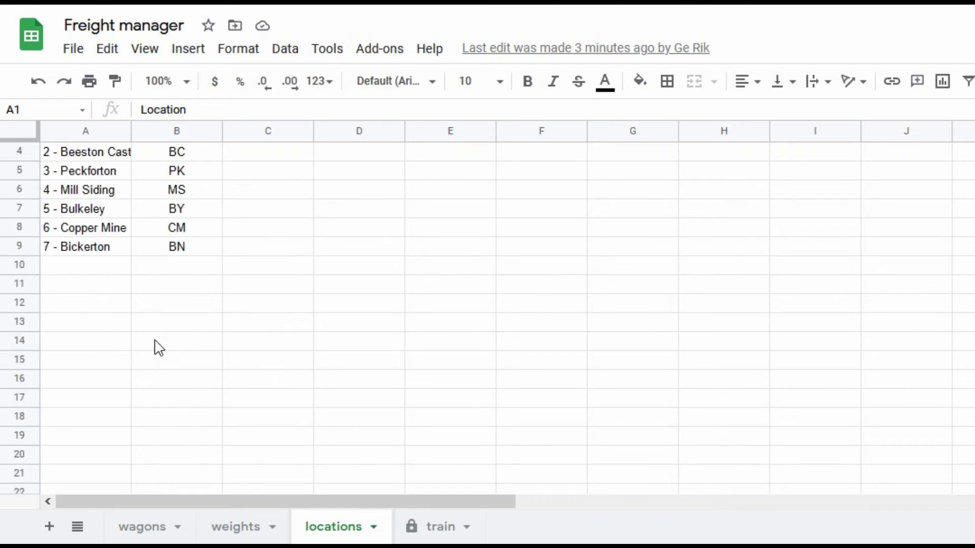
{"action": "scroll", "coordinate": [157, 347], "scroll_direction": "up", "scroll_amount": 1}
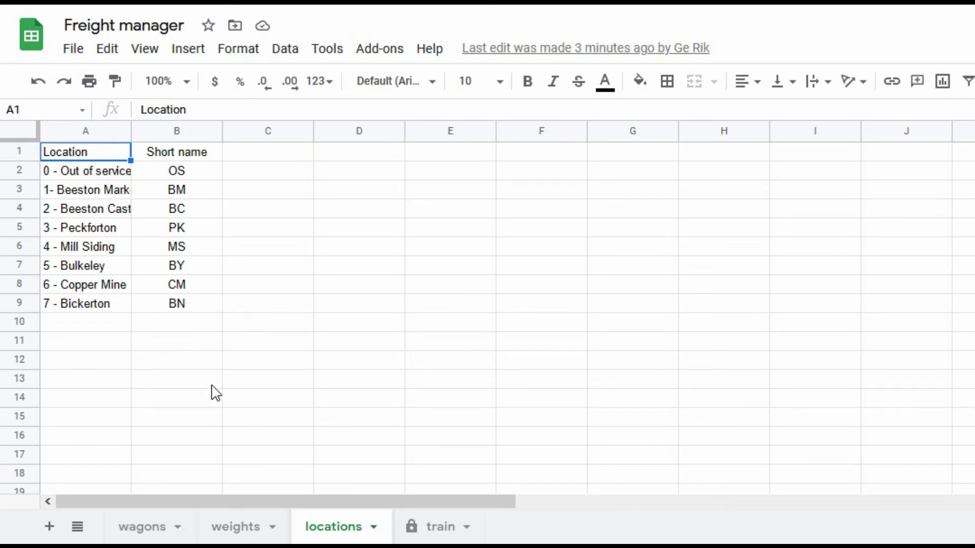
On the train sheet, move the Create Train drawing up to rows 2–4 of column H, accepting the protected-sheet warning
{"action": "left_click", "coordinate": [440, 531]}
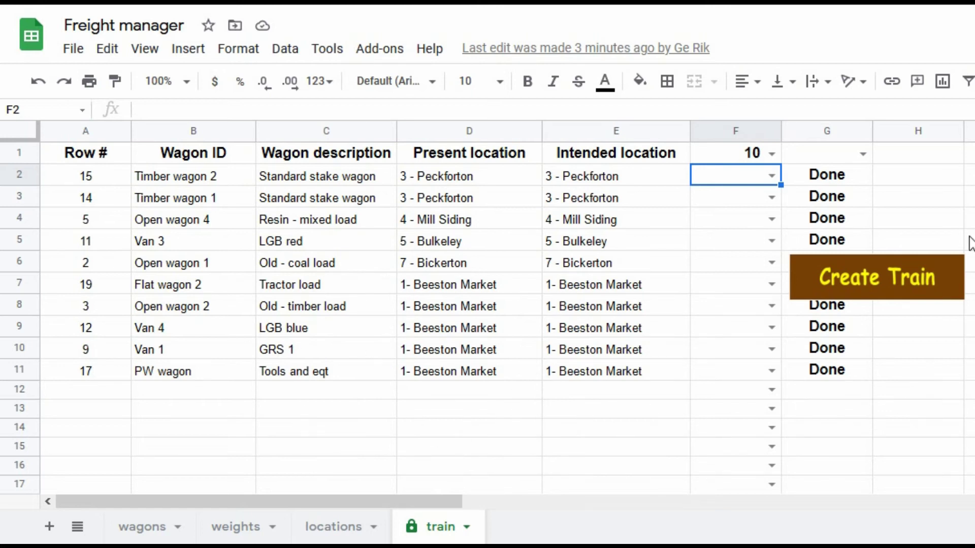
{"action": "left_click", "coordinate": [857, 274]}
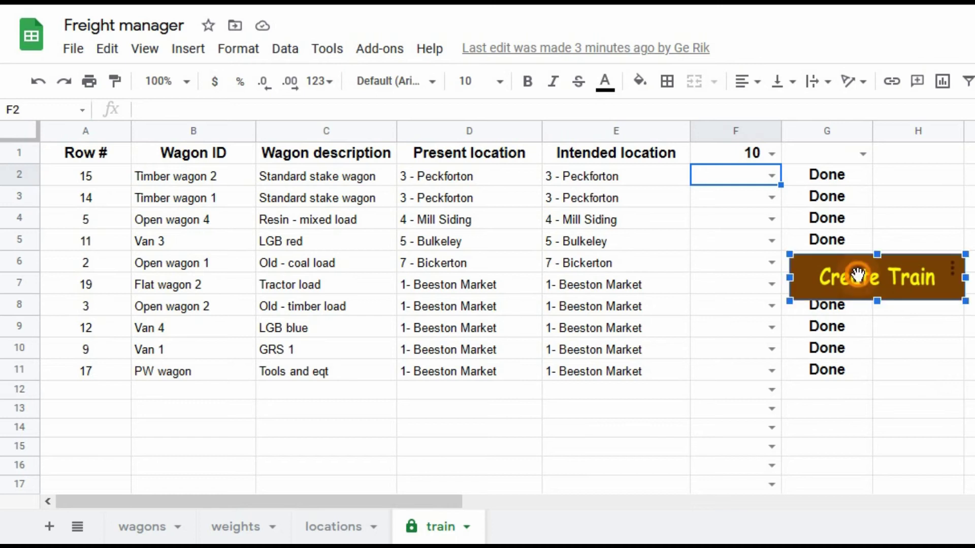
{"action": "mouse_move", "coordinate": [898, 276]}
{"action": "left_mouse_down"}
{"action": "mouse_move", "coordinate": [962, 257]}
{"action": "mouse_move", "coordinate": [972, 183]}
{"action": "left_mouse_up"}
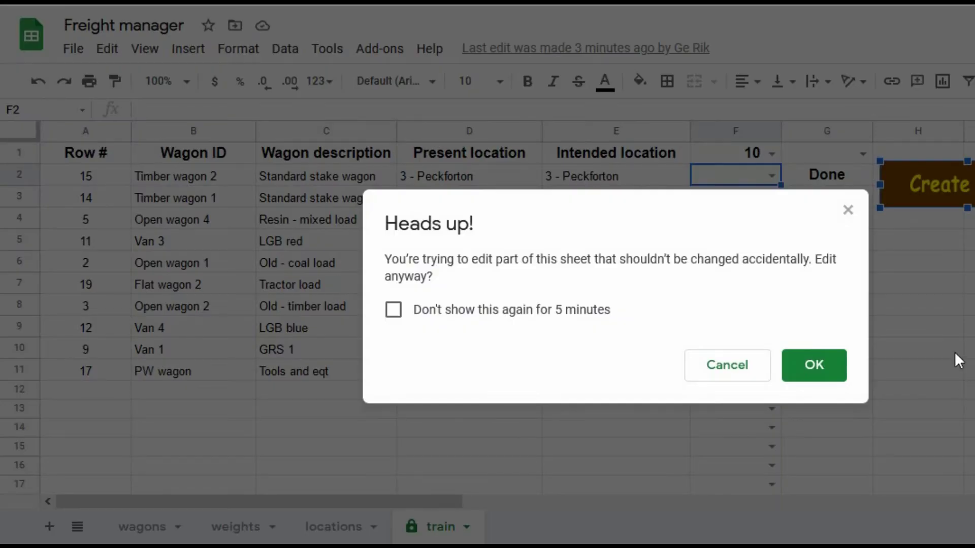
{"action": "left_click", "coordinate": [811, 374]}
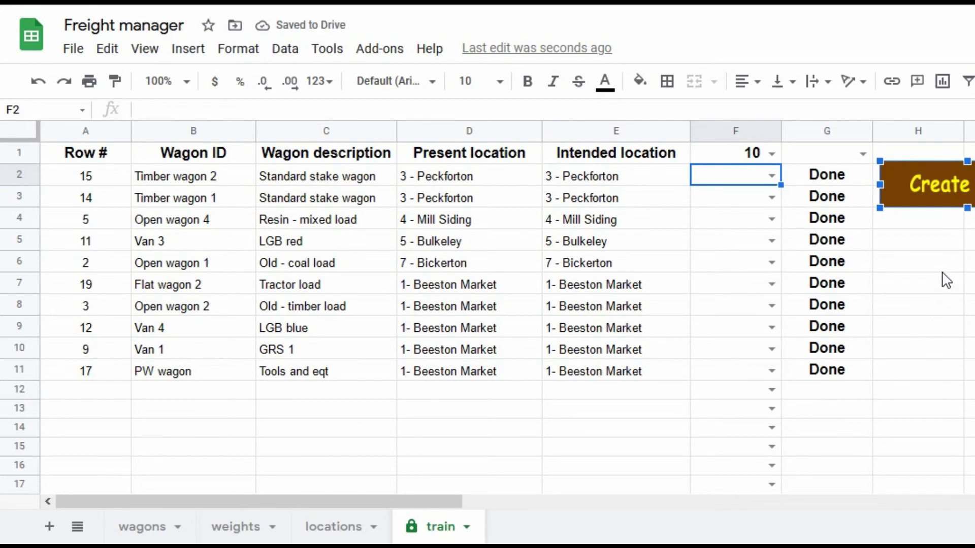
Run createTrain from the G1 dropdown to generate a new 10-wagon train starting with Van 4
{"action": "left_click", "coordinate": [939, 245]}
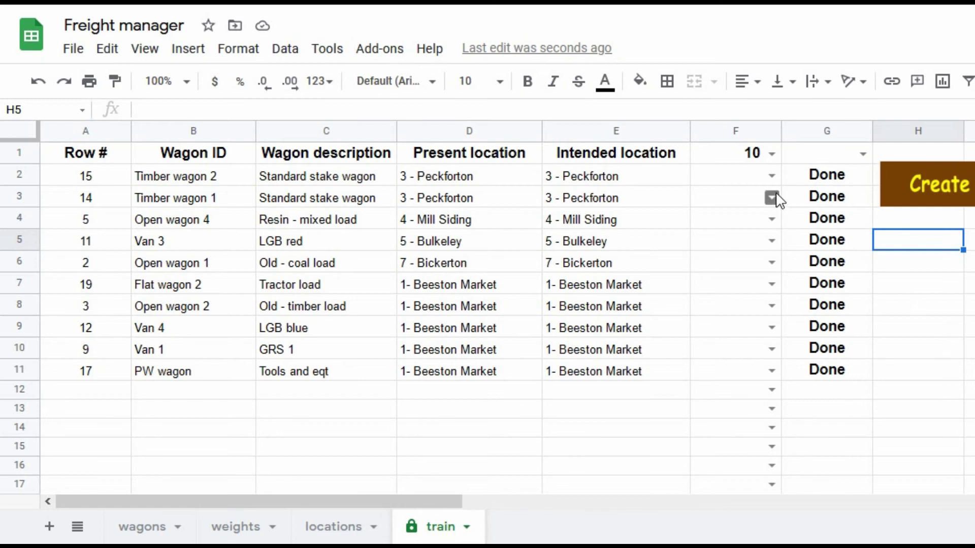
{"action": "left_click", "coordinate": [863, 155]}
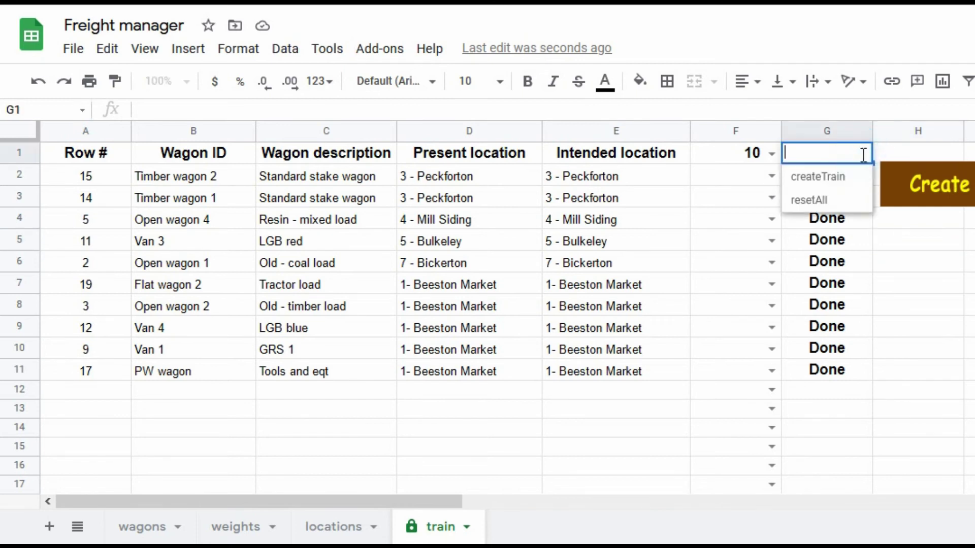
{"action": "left_click", "coordinate": [817, 181]}
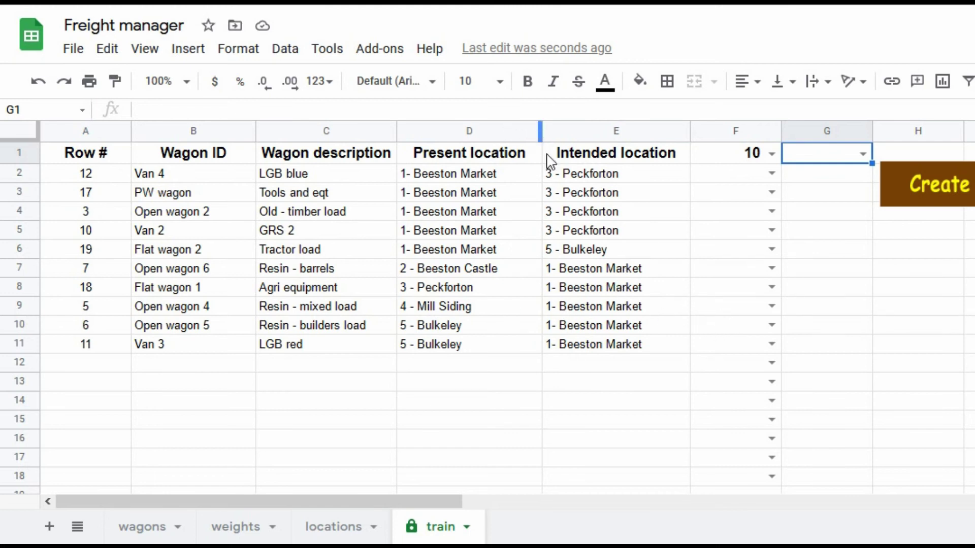
{"action": "left_click", "coordinate": [329, 57]}
Open the Script editor and review Code.gs's getRandomNumber, getNRandomNumbers and wagonRand functions
{"action": "left_click", "coordinate": [370, 158]}
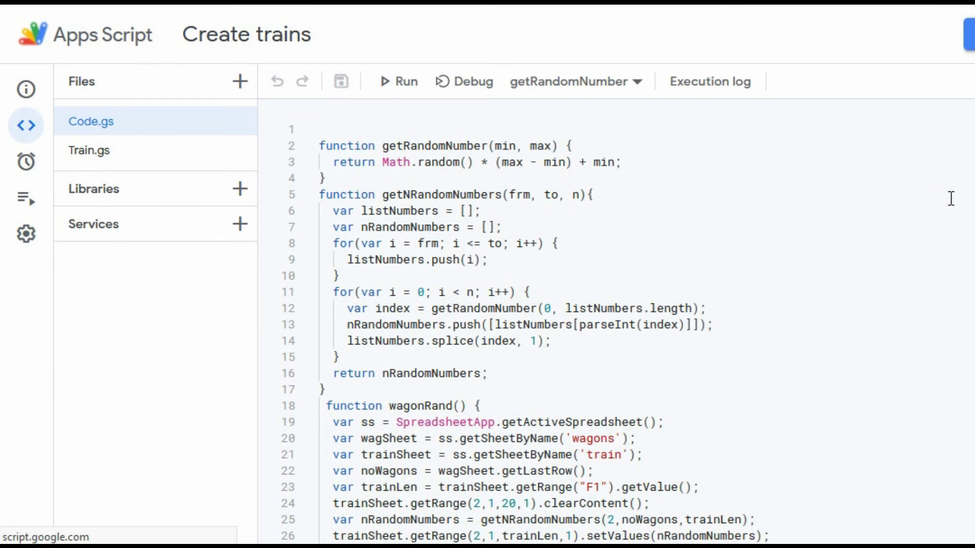
{"action": "scroll", "coordinate": [951, 198], "scroll_direction": "down", "scroll_amount": 15}
{"action": "scroll", "coordinate": [904, 239], "scroll_direction": "down", "scroll_amount": 10}
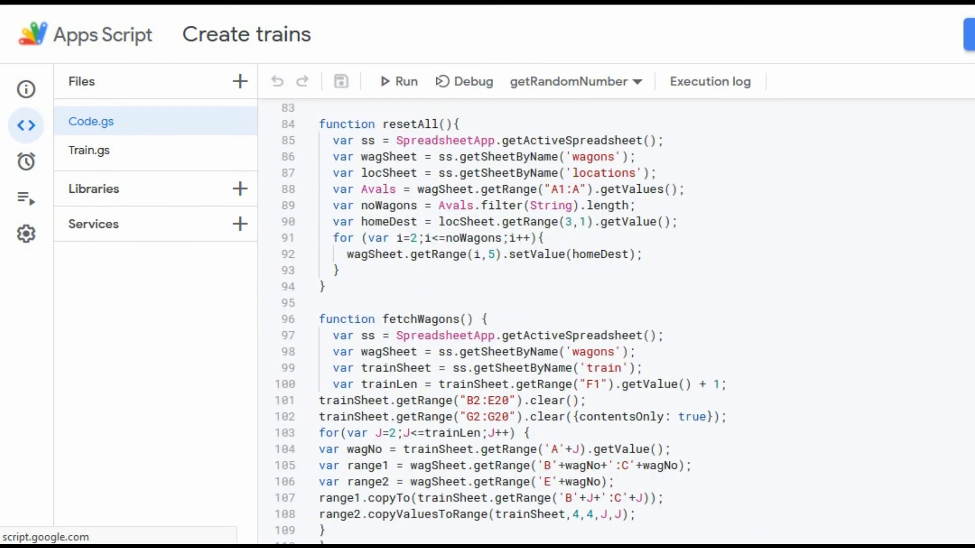
{"action": "key", "text": "F5"}
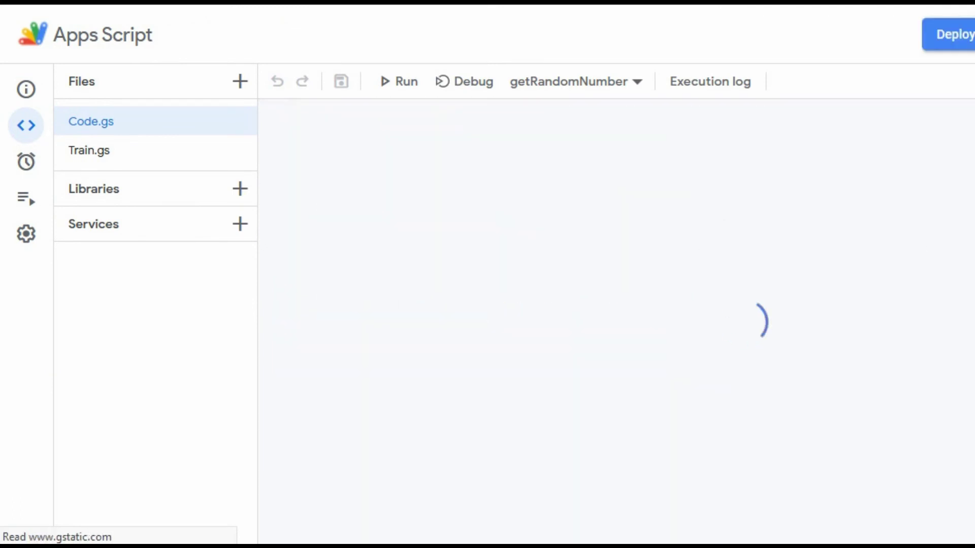
{"action": "scroll", "coordinate": [912, 304], "scroll_direction": "down", "scroll_amount": 20}
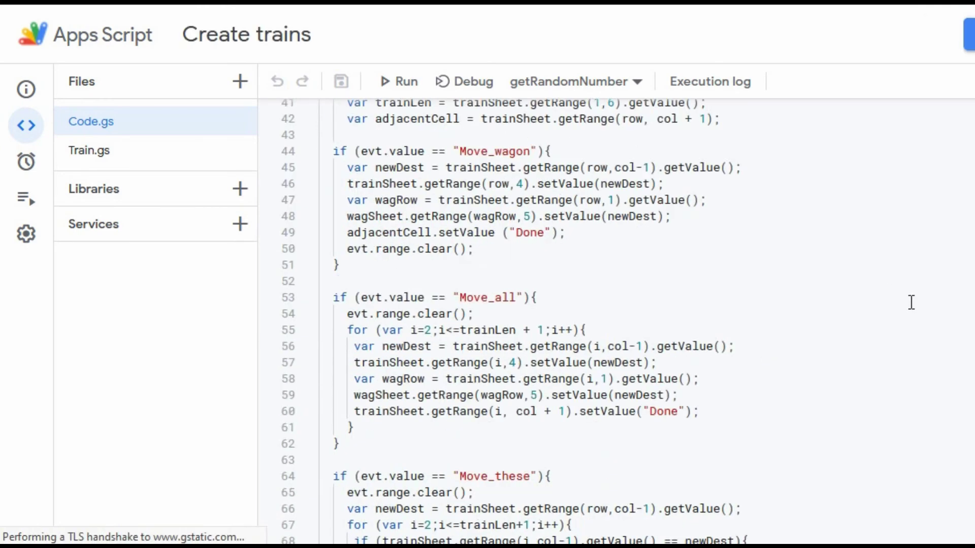
{"action": "scroll", "coordinate": [871, 296], "scroll_direction": "down", "scroll_amount": 3}
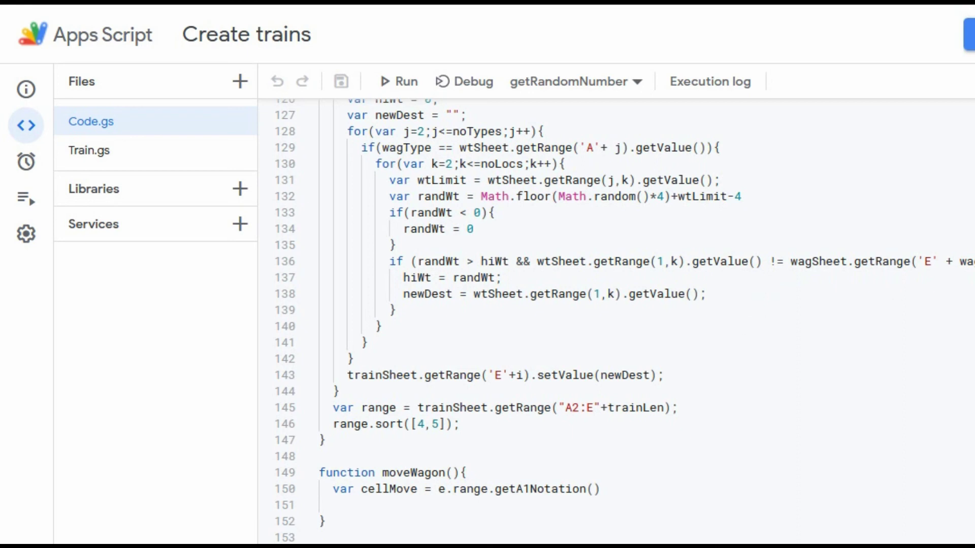
{"action": "scroll", "coordinate": [847, 378], "scroll_direction": "up", "scroll_amount": 10}
{"action": "scroll", "coordinate": [824, 364], "scroll_direction": "up", "scroll_amount": 20}
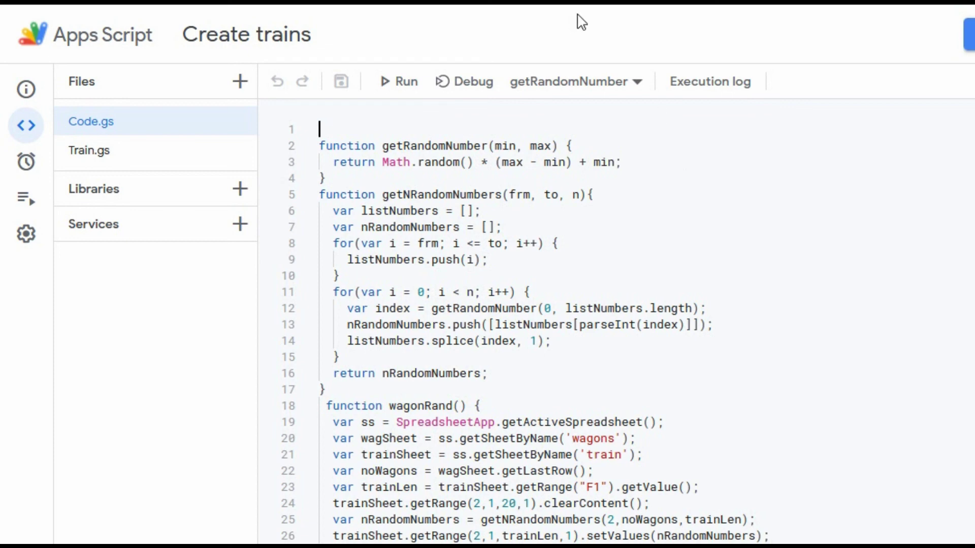
{"action": "key", "text": "ctrl+Tab"}
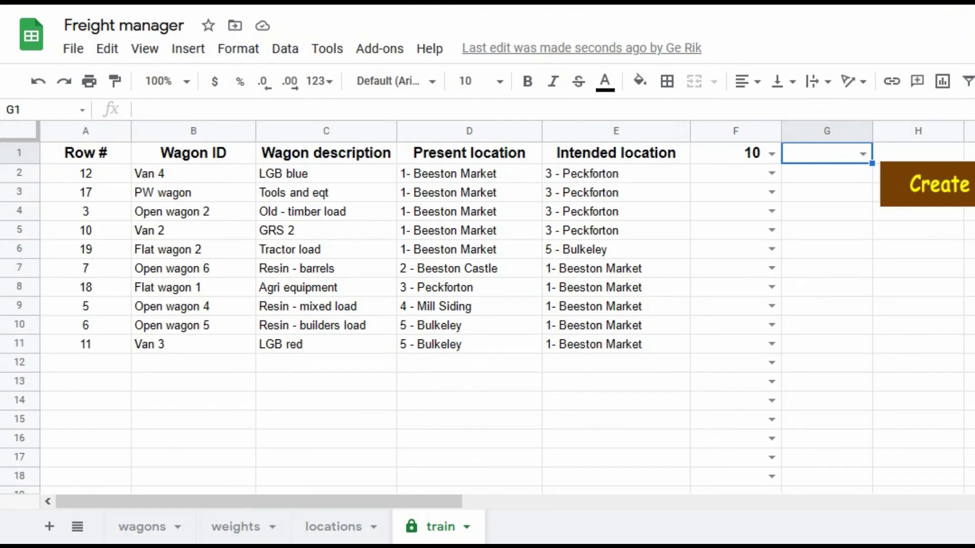
{"action": "key", "text": "ctrl+shift+Tab"}
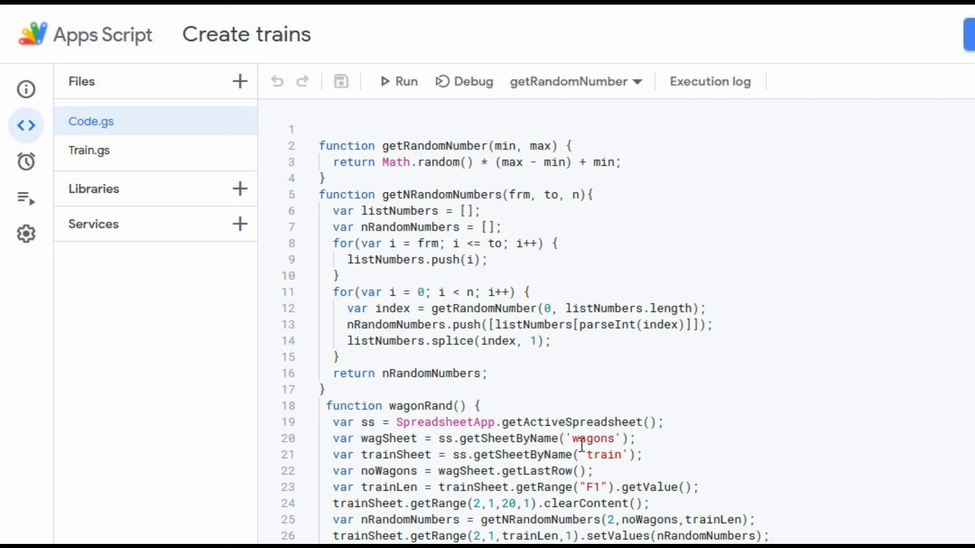
Review the onEdit and createTrain functions in Code.gs, then return to the Freight manager spreadsheet
{"action": "scroll", "coordinate": [688, 276], "scroll_direction": "down", "scroll_amount": 18}
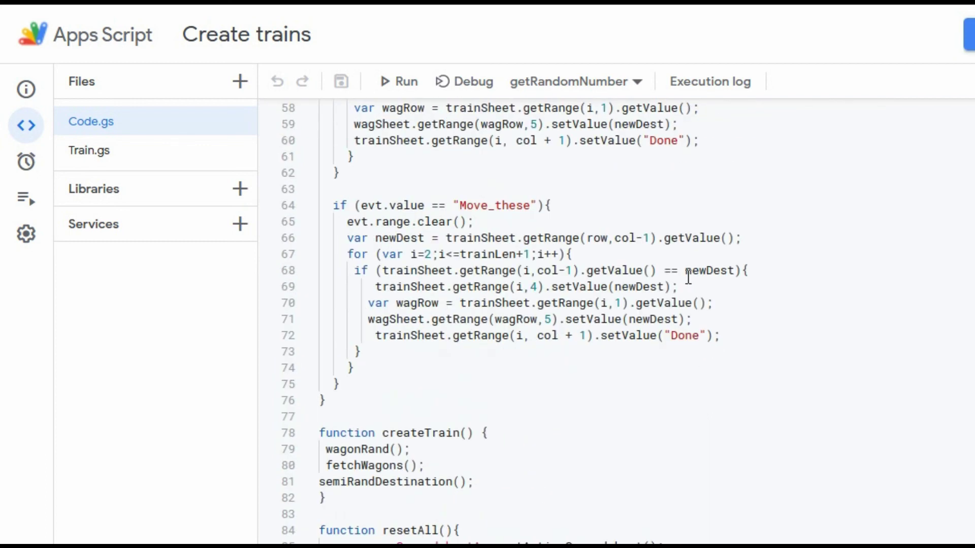
{"action": "scroll", "coordinate": [688, 277], "scroll_direction": "down", "scroll_amount": 16}
{"action": "scroll", "coordinate": [687, 277], "scroll_direction": "down", "scroll_amount": 6}
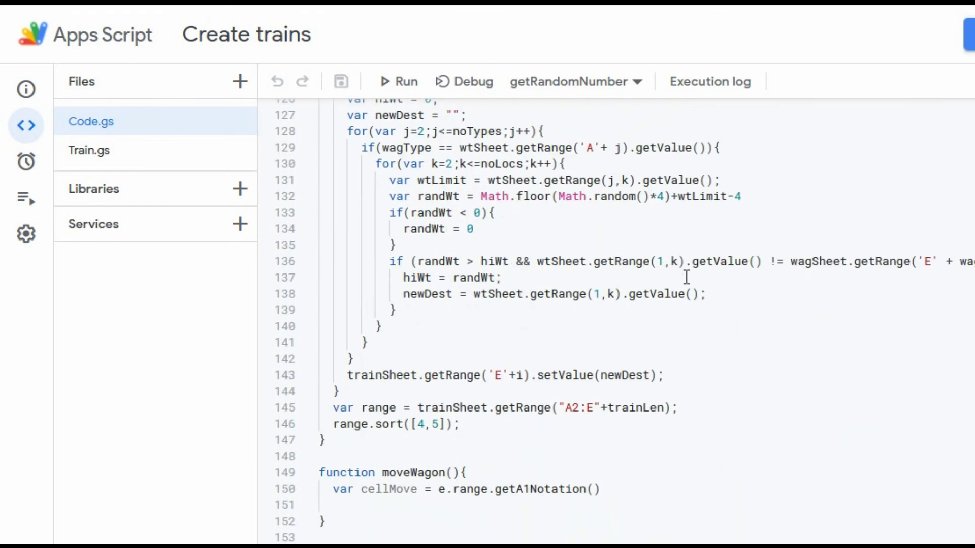
{"action": "scroll", "coordinate": [676, 277], "scroll_direction": "up", "scroll_amount": 20}
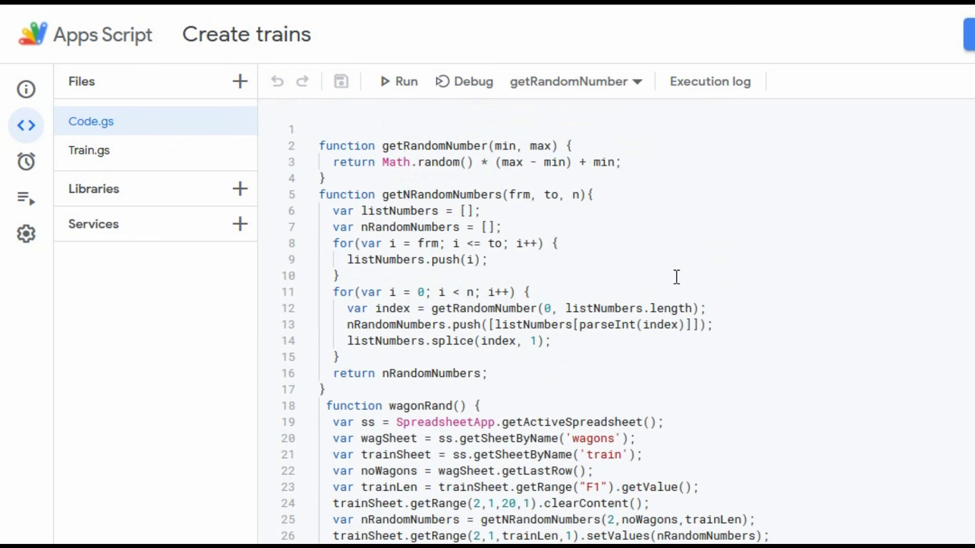
{"action": "scroll", "coordinate": [672, 267], "scroll_direction": "down", "scroll_amount": 8}
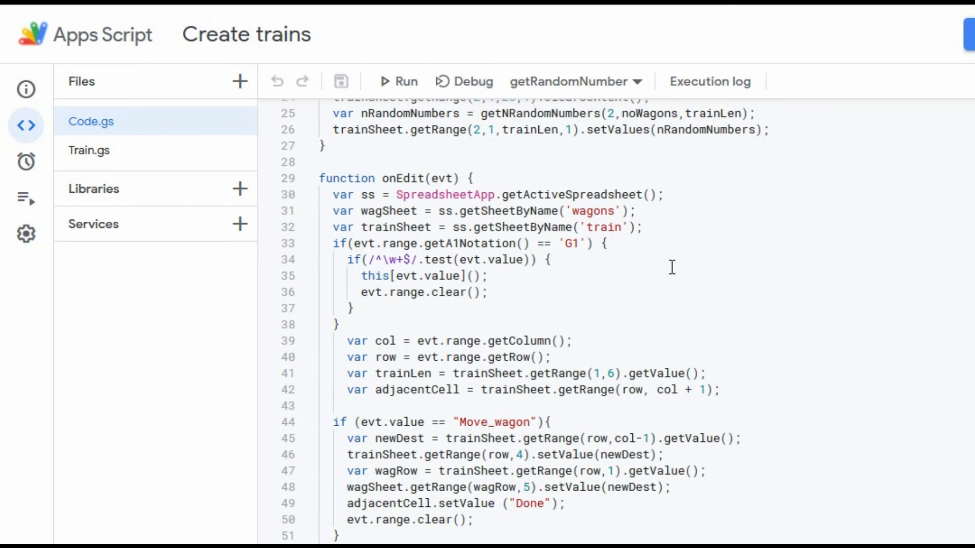
{"action": "scroll", "coordinate": [672, 267], "scroll_direction": "down", "scroll_amount": 8}
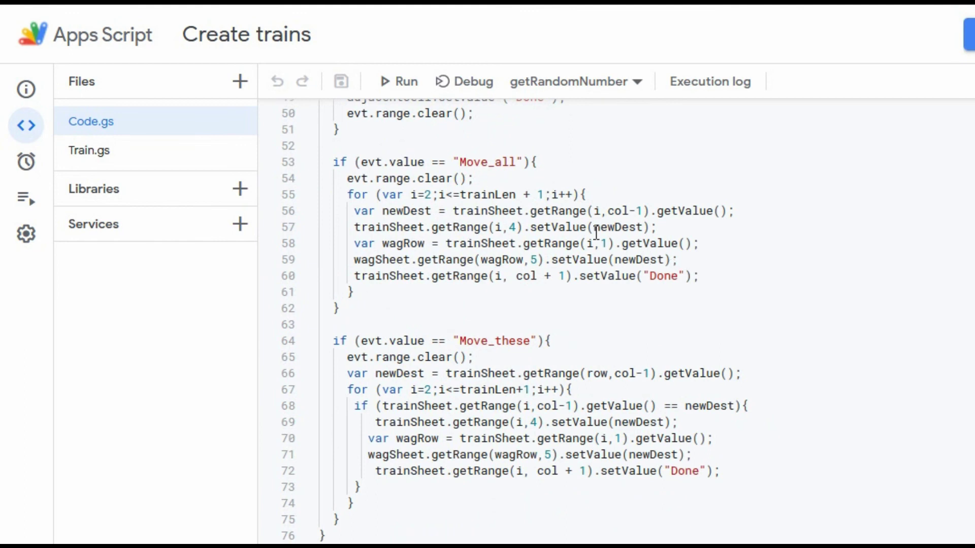
{"action": "scroll", "coordinate": [585, 235], "scroll_direction": "up", "scroll_amount": 16}
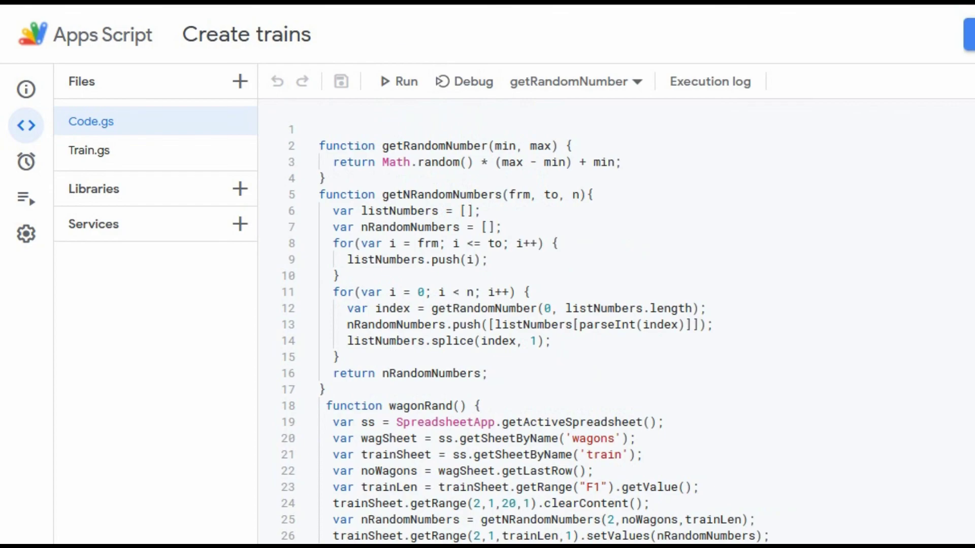
{"action": "key", "text": "ctrl+Tab"}
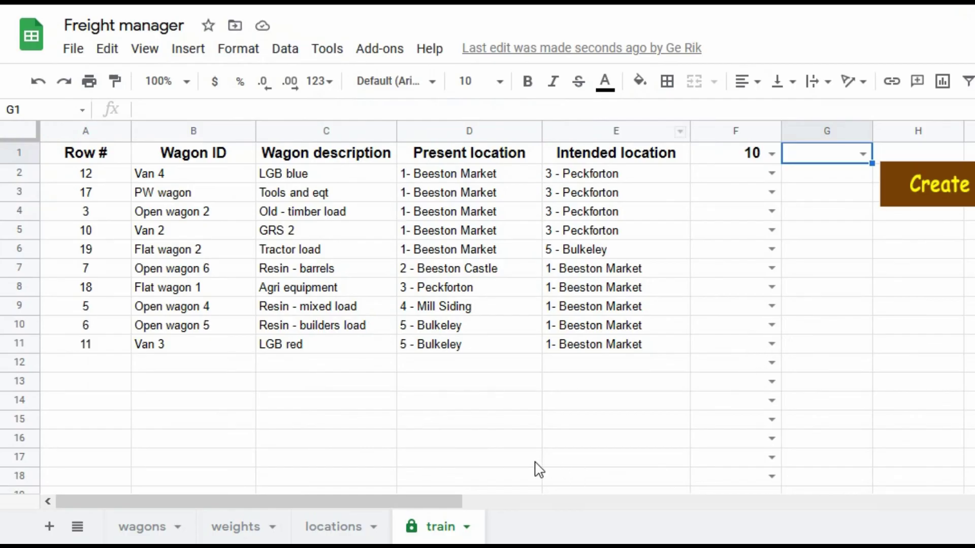